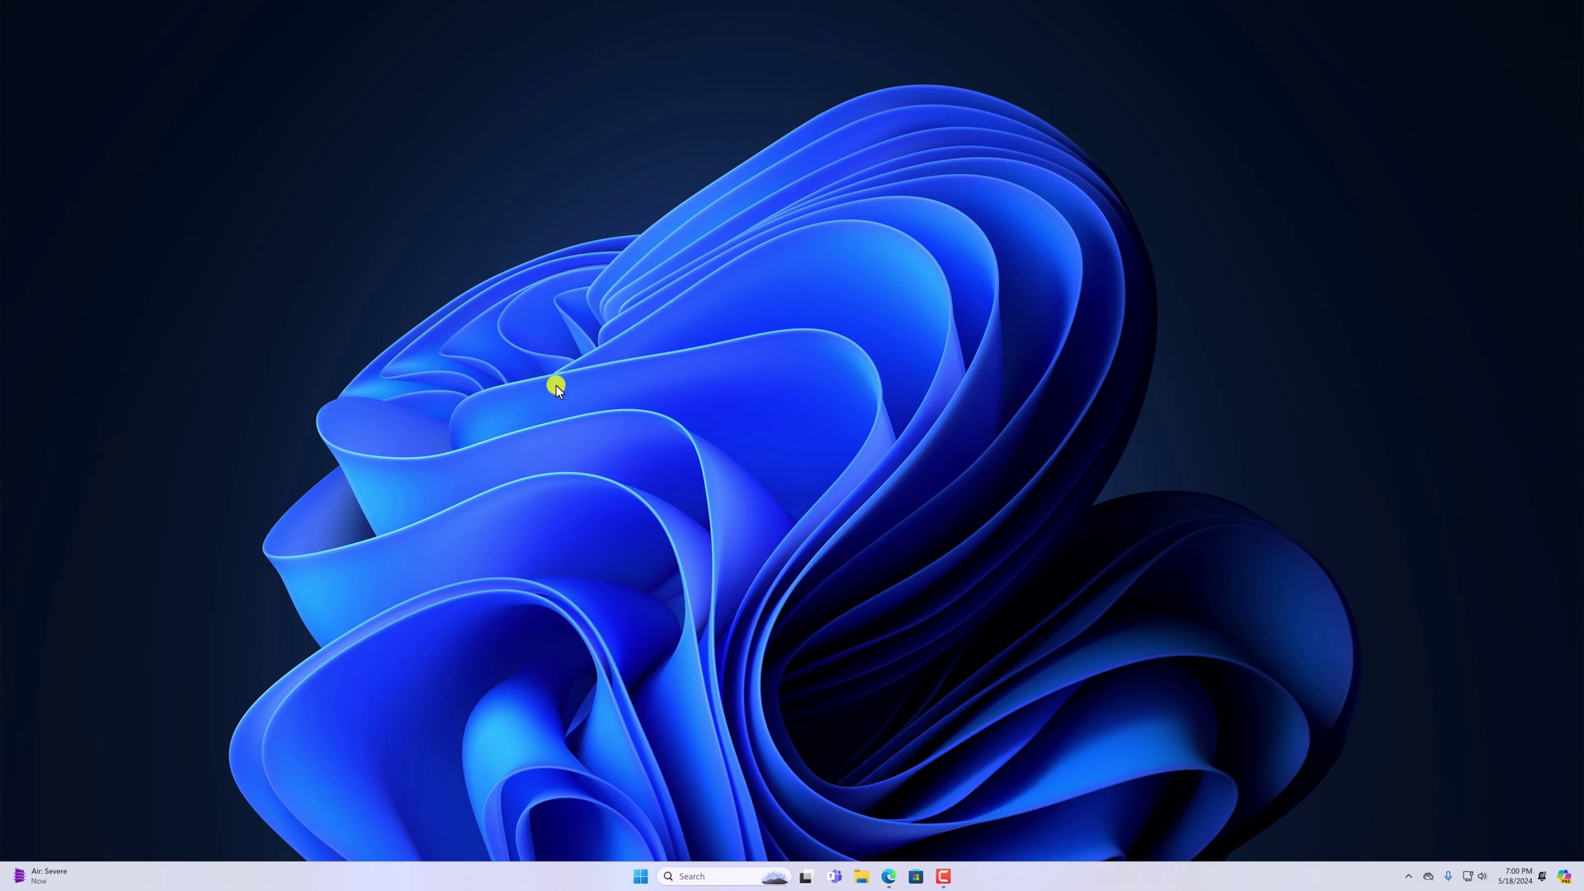
# Bring Edge's BlueStacks search results forward and open bluestacks.com in a new tab.
pyautogui.click(889, 877)
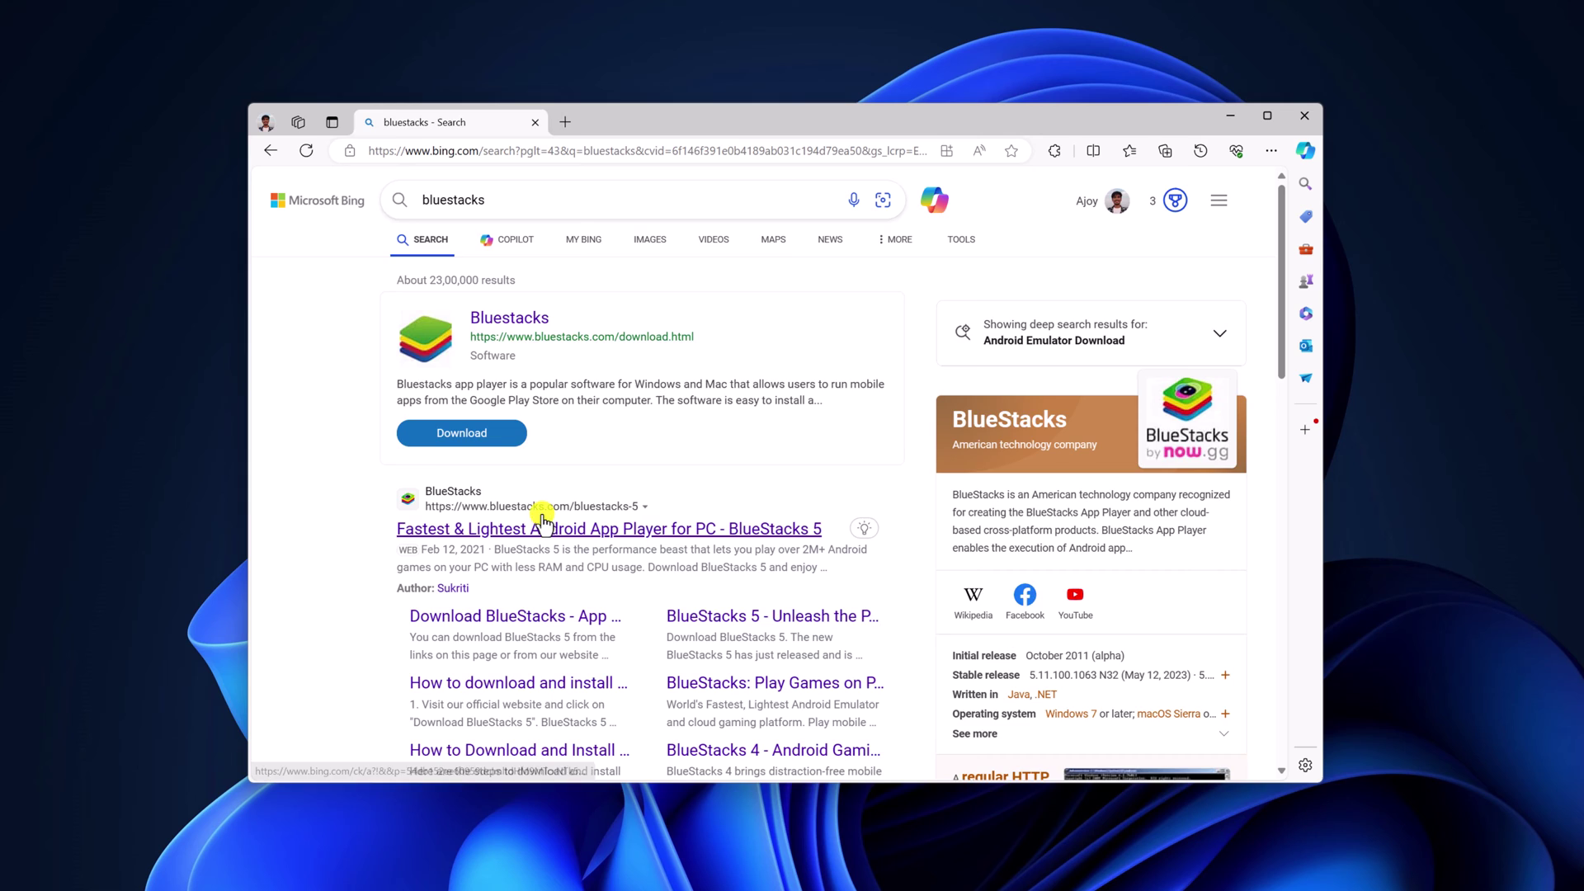
pyautogui.click(542, 526)
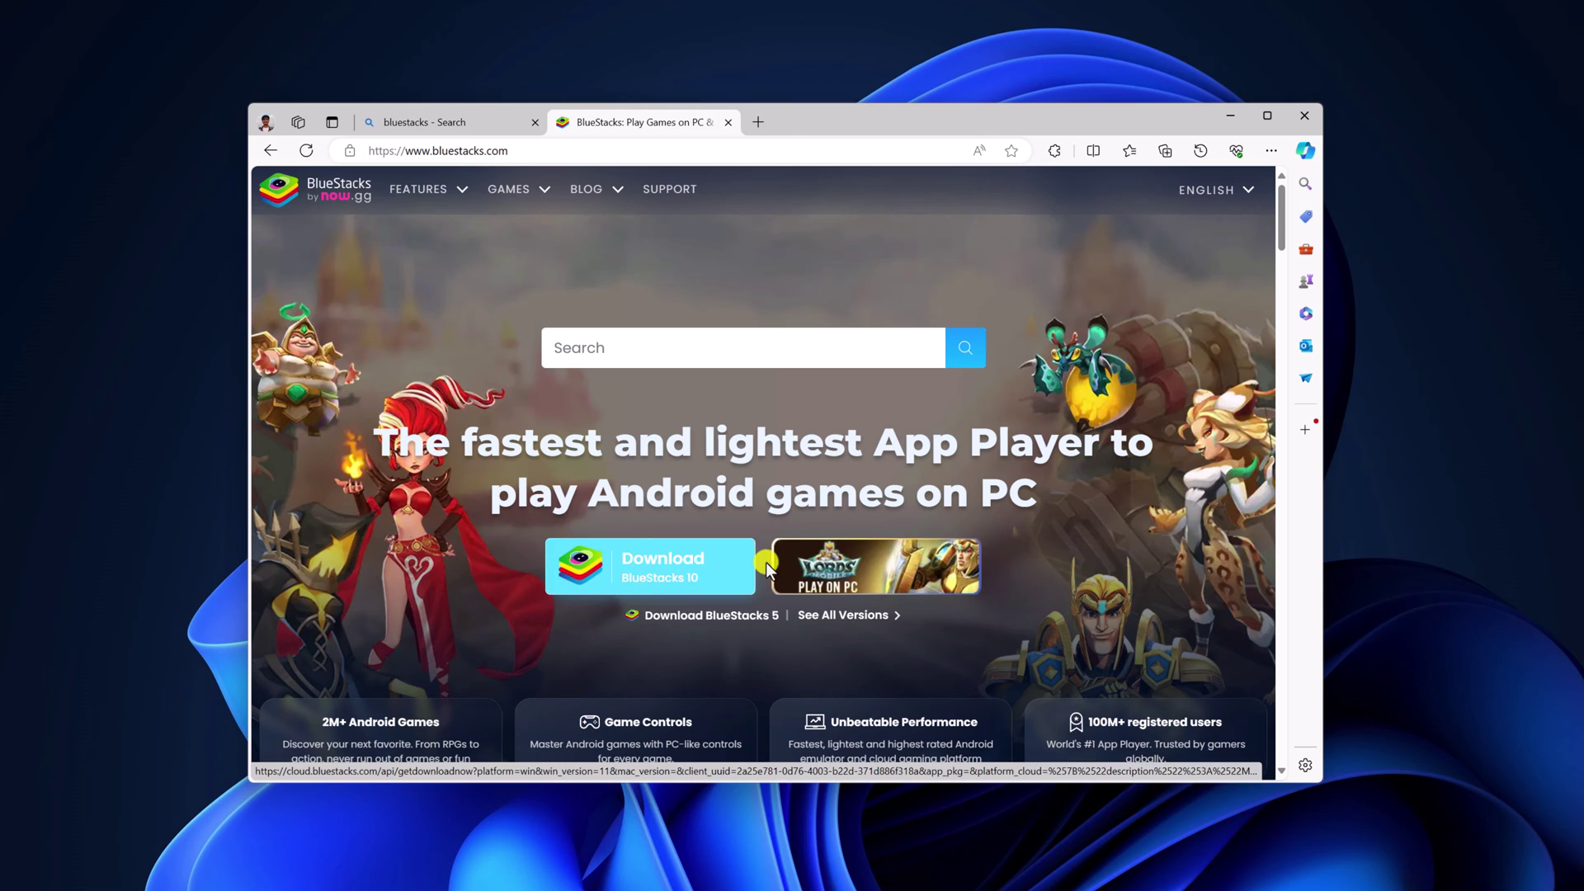
# Download the BlueStacks 10 installer from bluestacks.com and open the downloaded file.
pyautogui.click(659, 575)
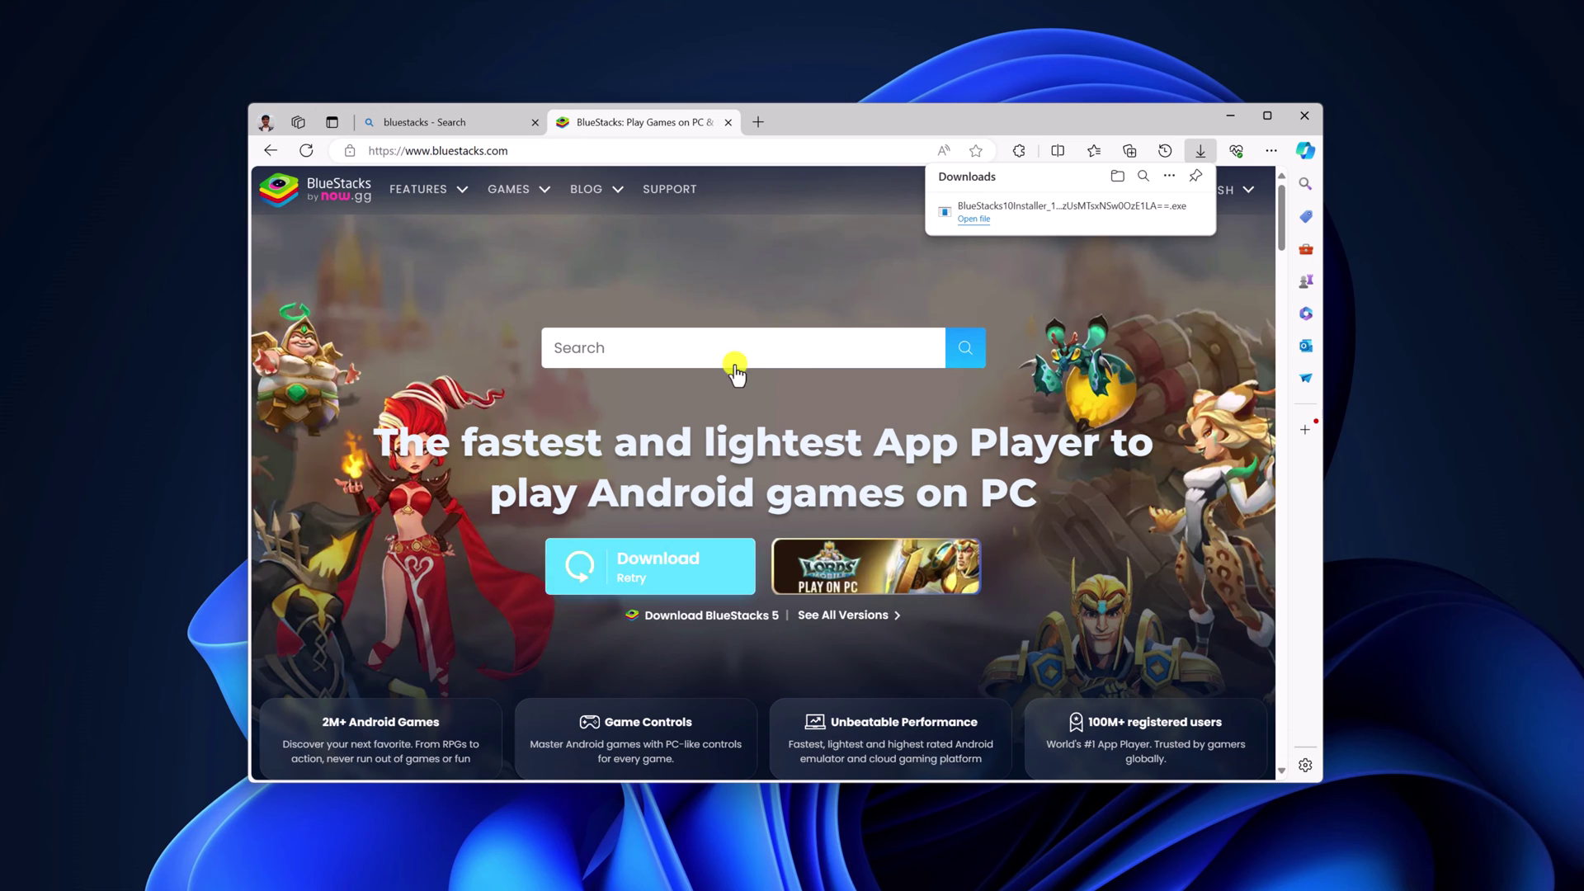
pyautogui.click(976, 221)
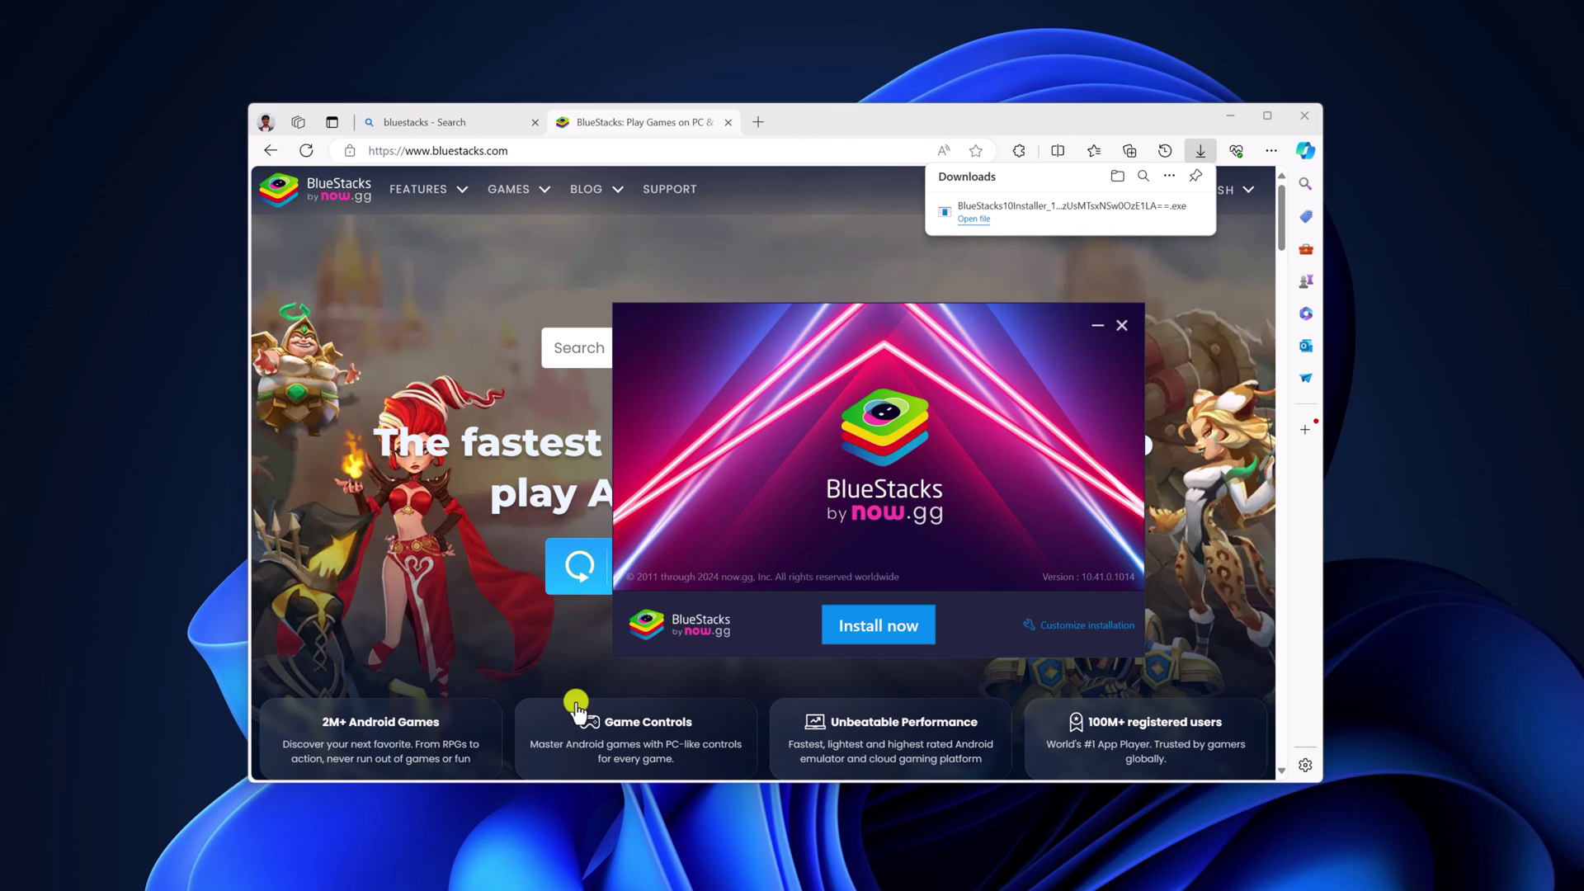
# Minimize Edge, install BlueStacks into the default folder and agree to the terms.
pyautogui.click(1229, 116)
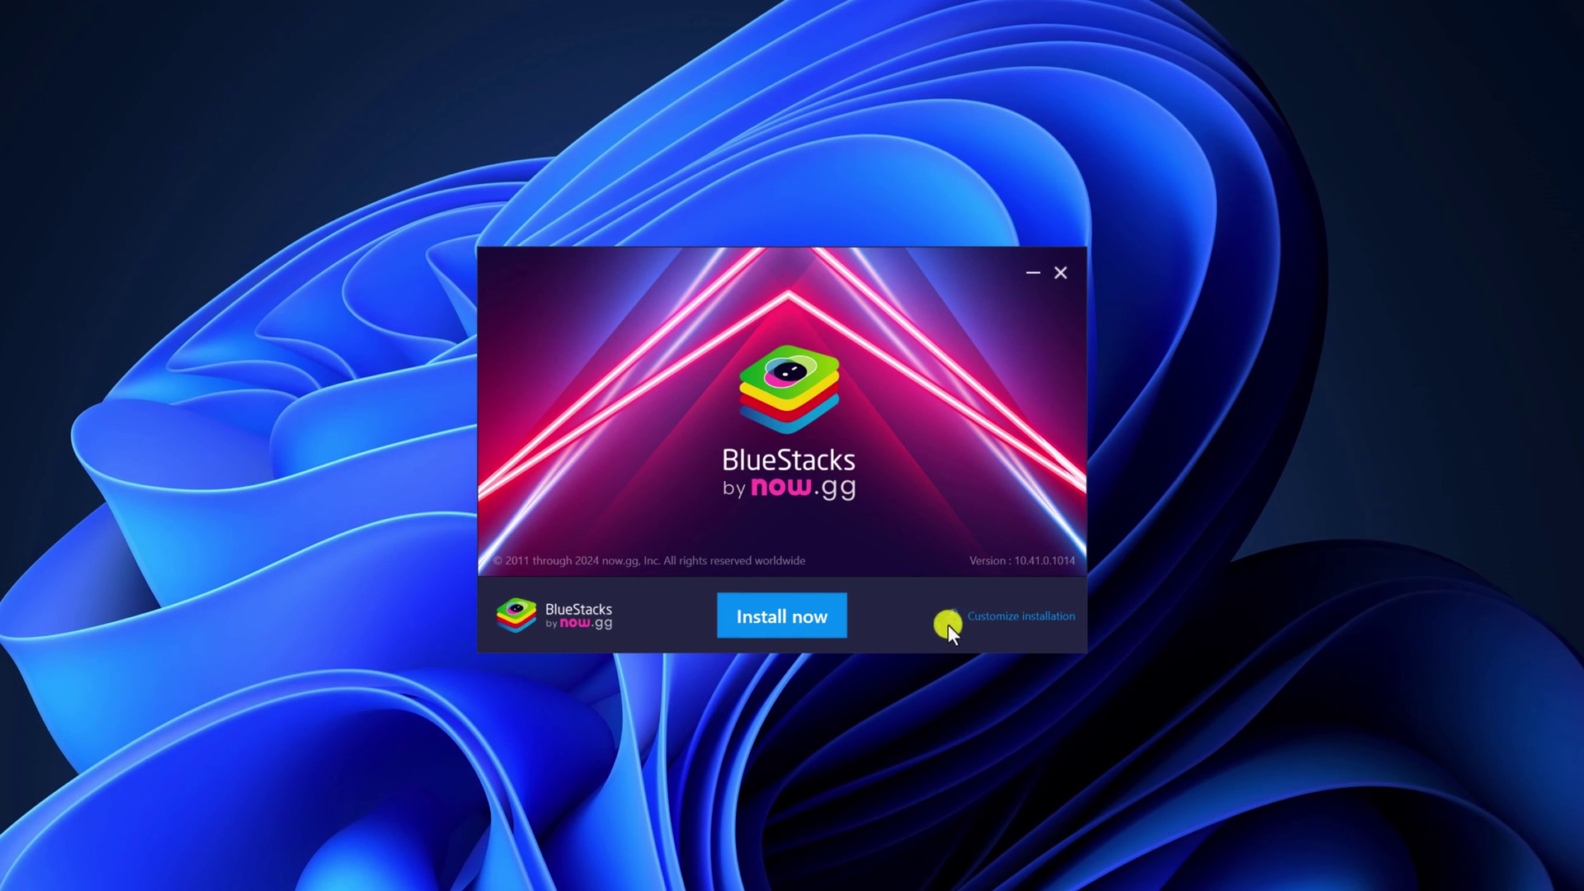
pyautogui.click(1037, 618)
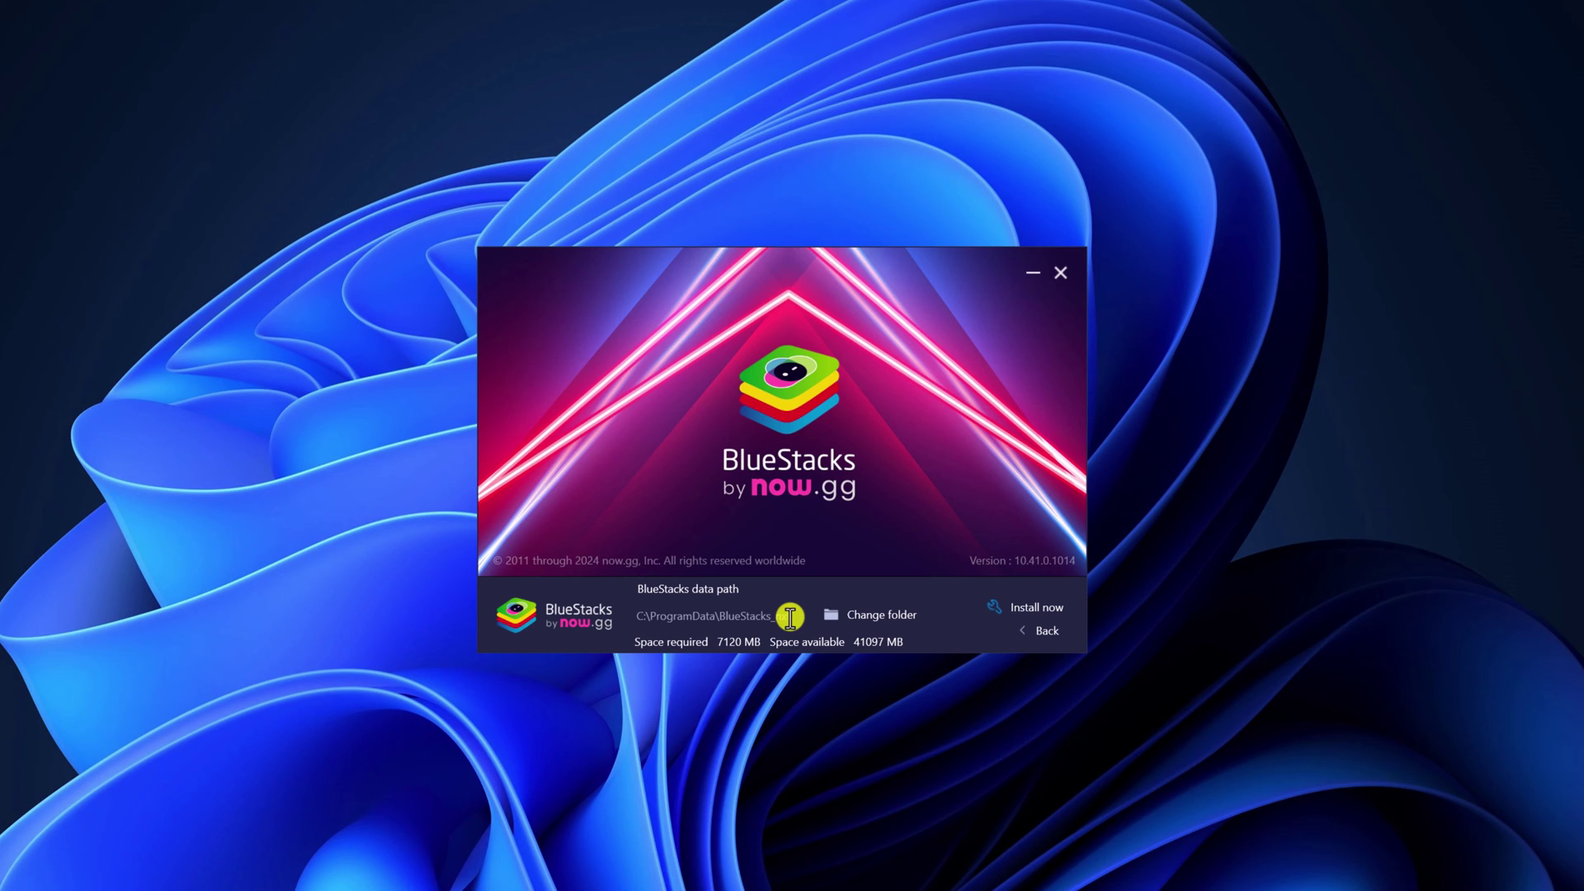
pyautogui.click(1022, 614)
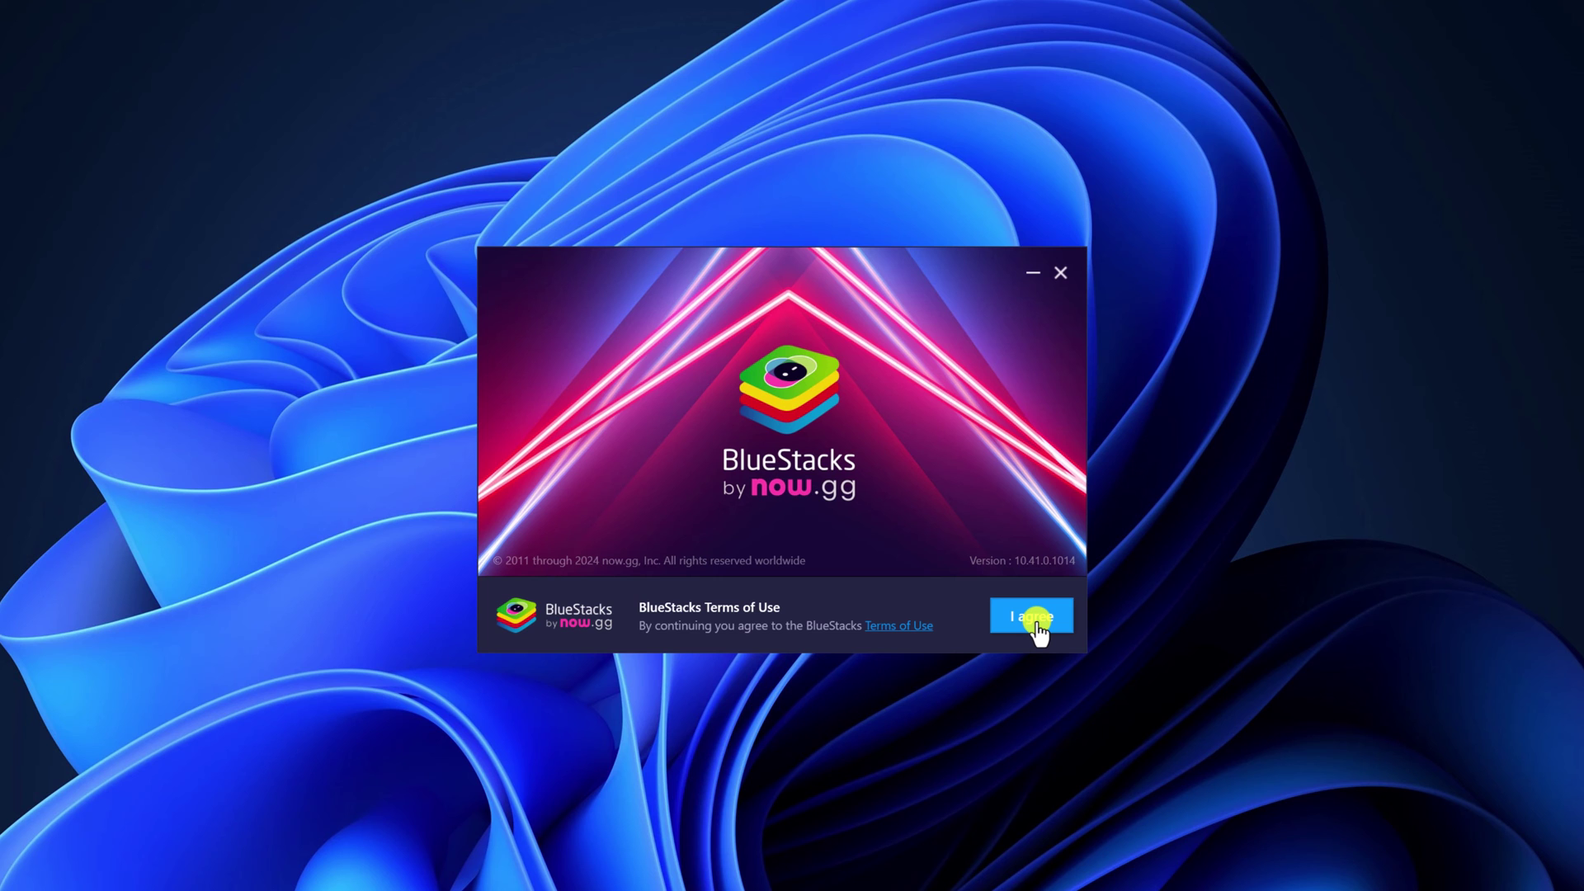
pyautogui.click(1035, 626)
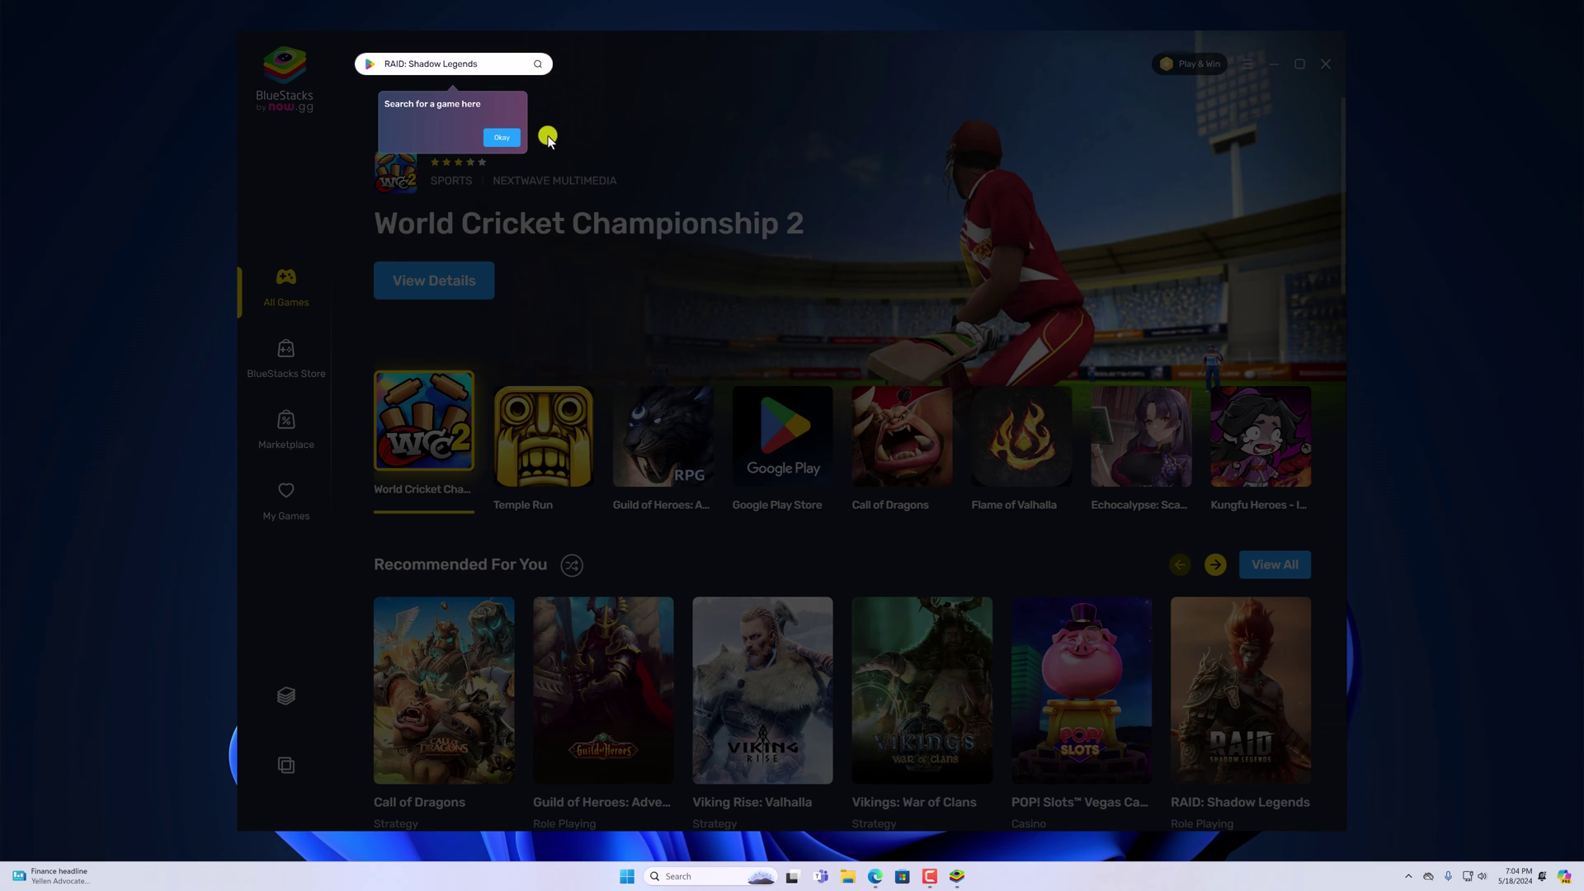
# Dismiss the search tooltip and close the Play & Win popup.
pyautogui.click(502, 138)
pyautogui.click(1170, 270)
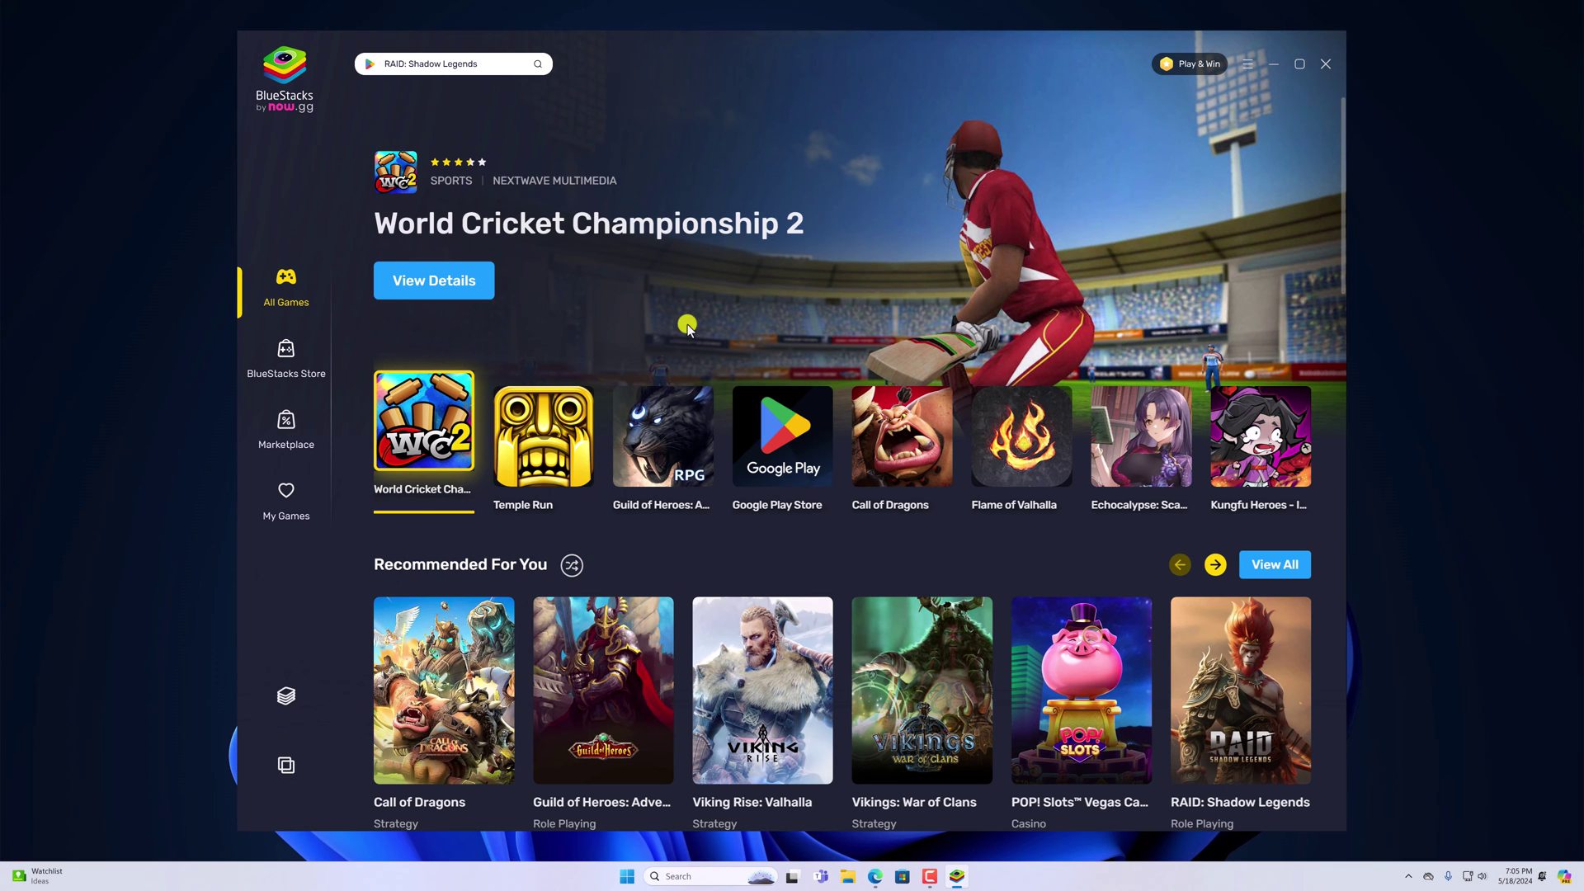
pyautogui.scroll(-2, 863, 334)
pyautogui.scroll(-2, 755, 465)
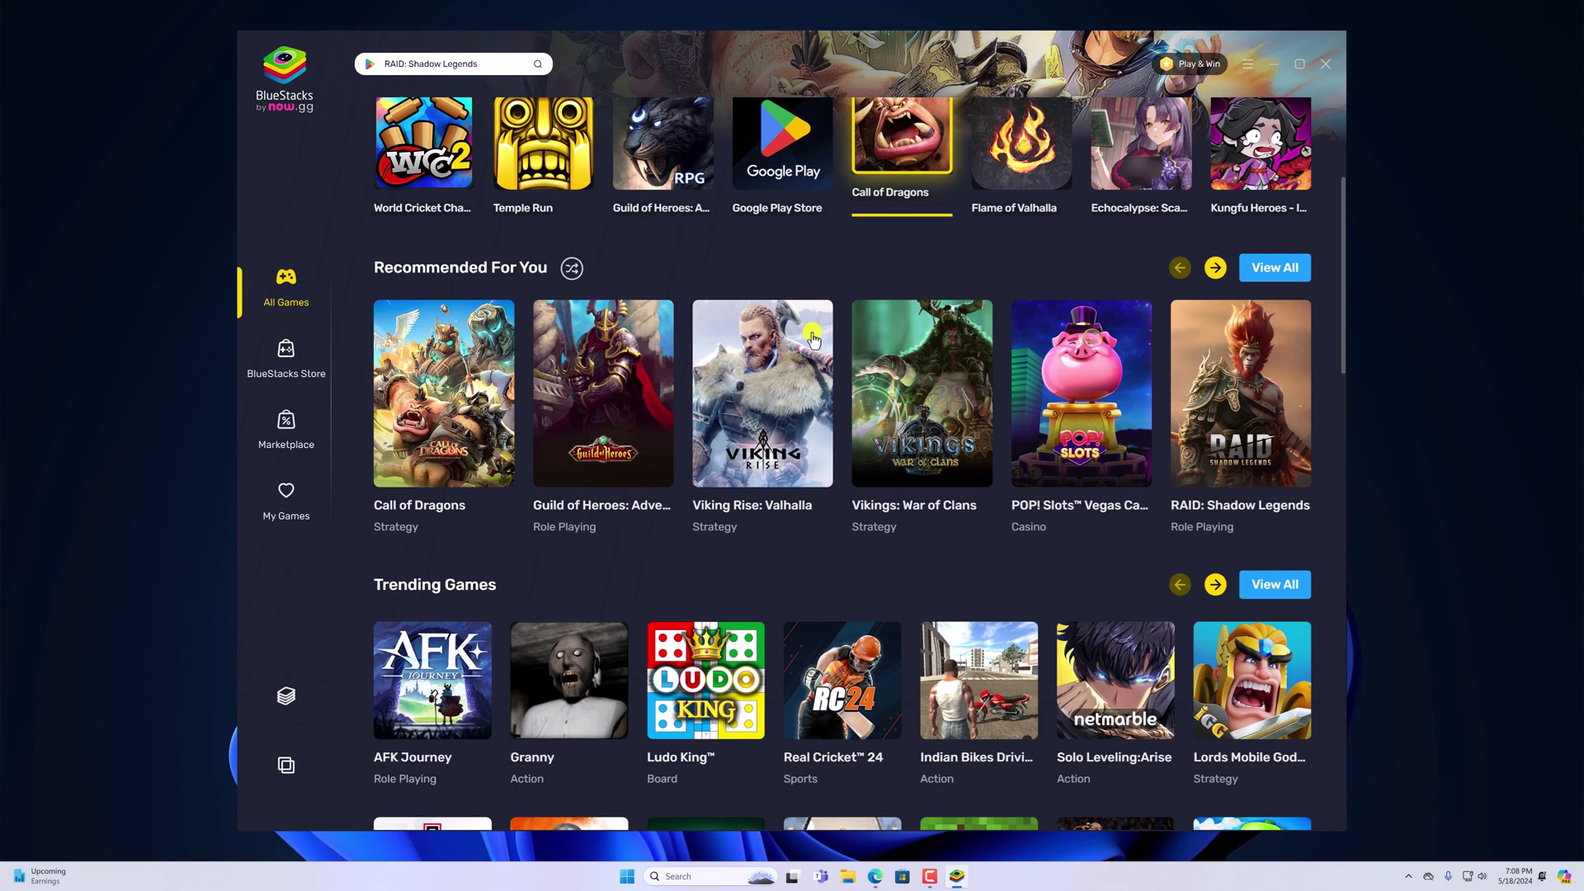
pyautogui.scroll(-3, 619, 501)
pyautogui.scroll(-1, 619, 501)
pyautogui.scroll(-2, 654, 583)
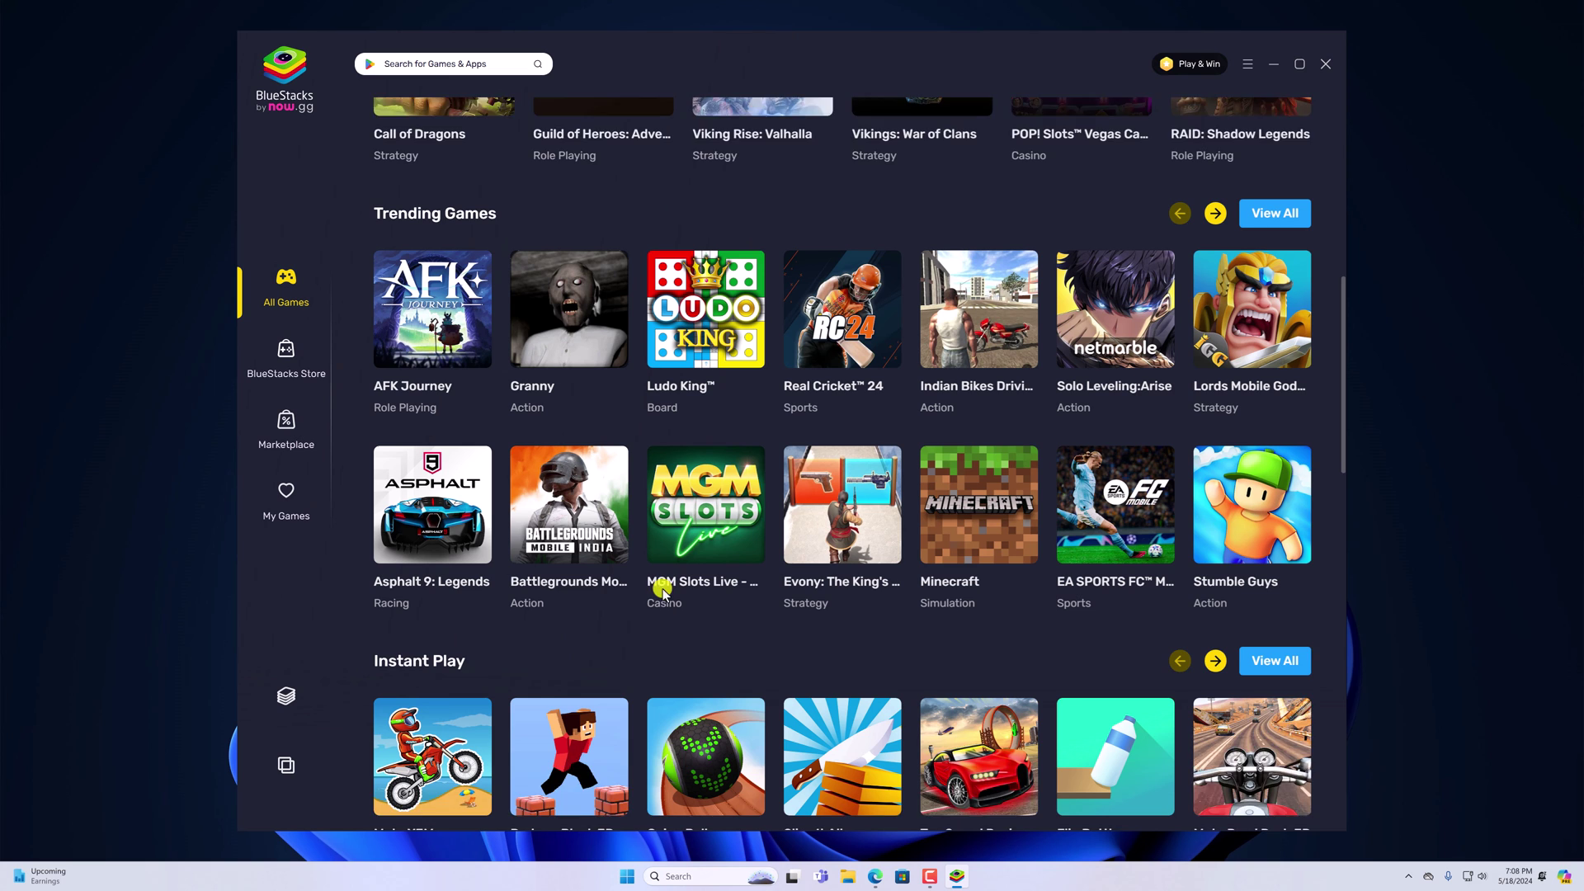
pyautogui.scroll(-1, 383, 577)
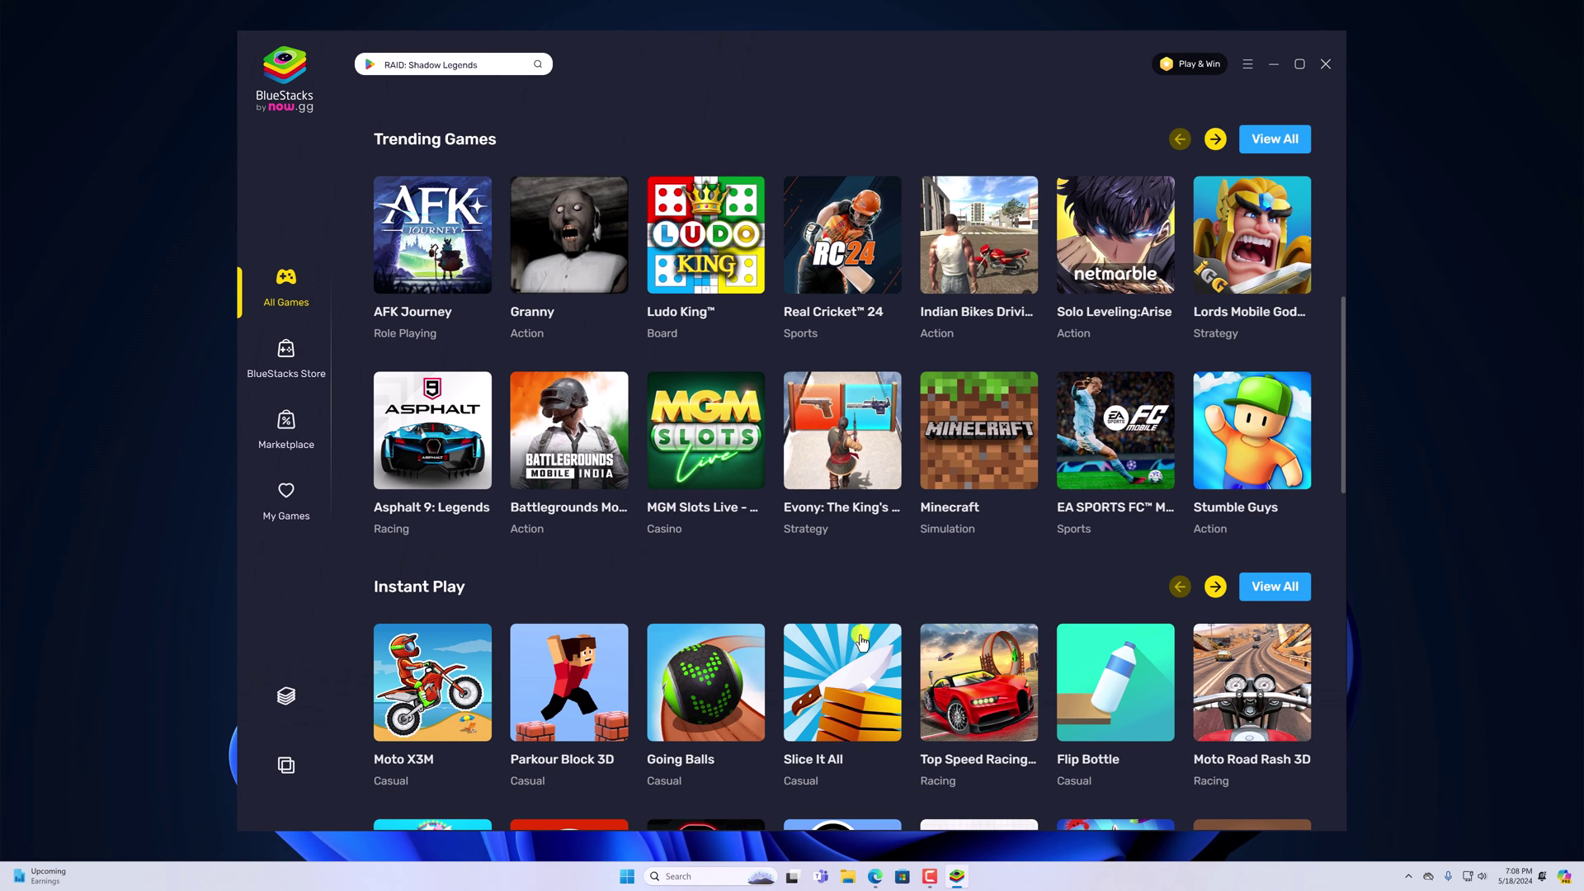
# Show all 749 Instant Play games via View All and browse the grid.
pyautogui.click(1263, 589)
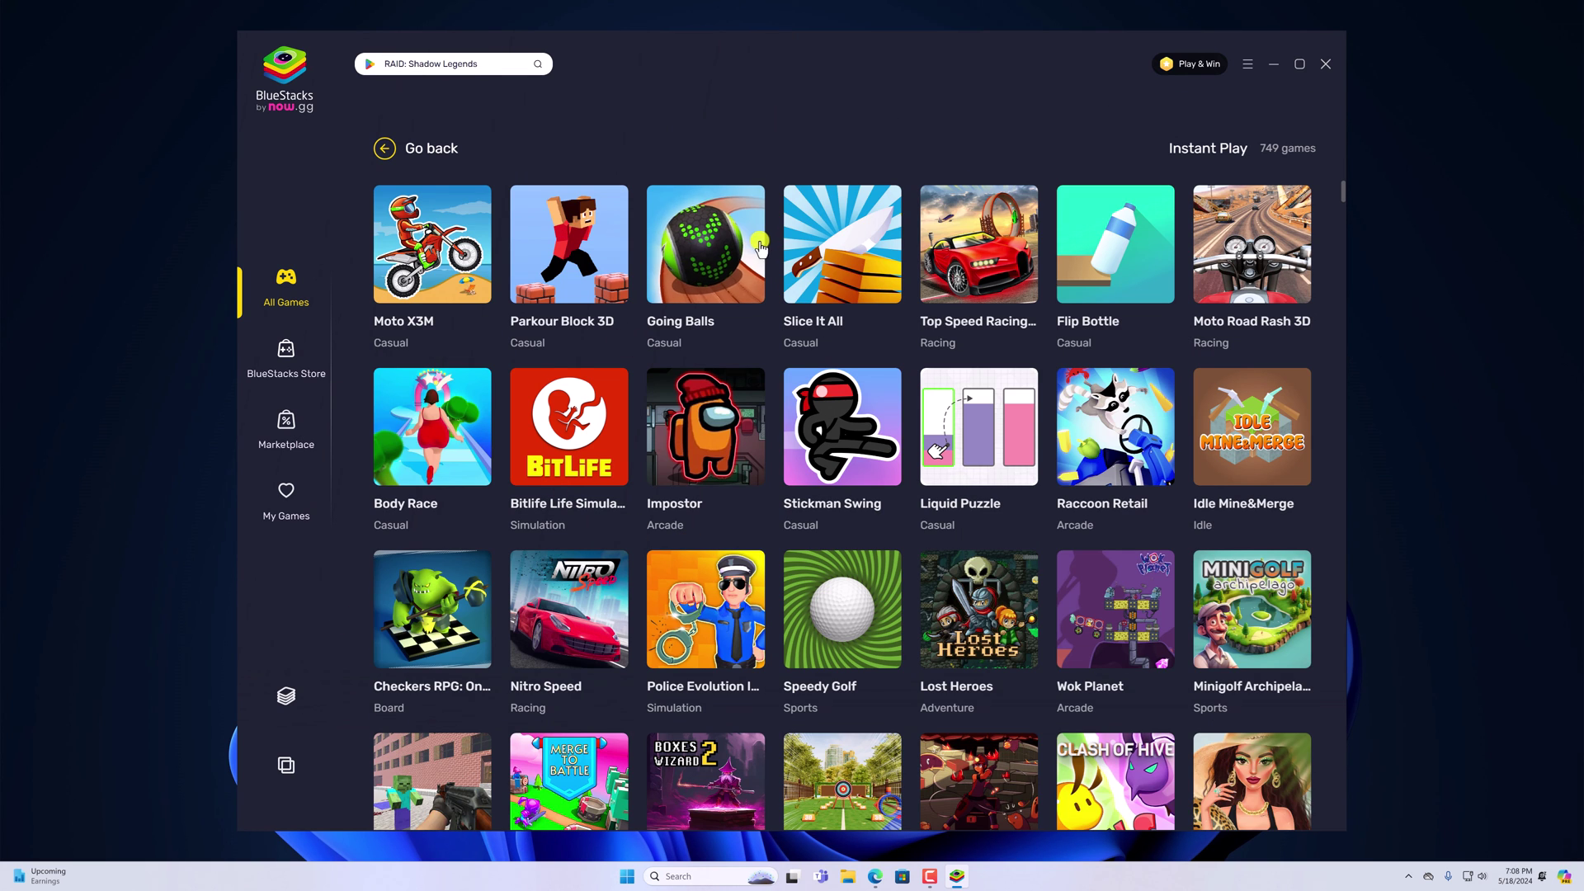
pyautogui.scroll(-2, 895, 534)
pyautogui.scroll(-1, 896, 534)
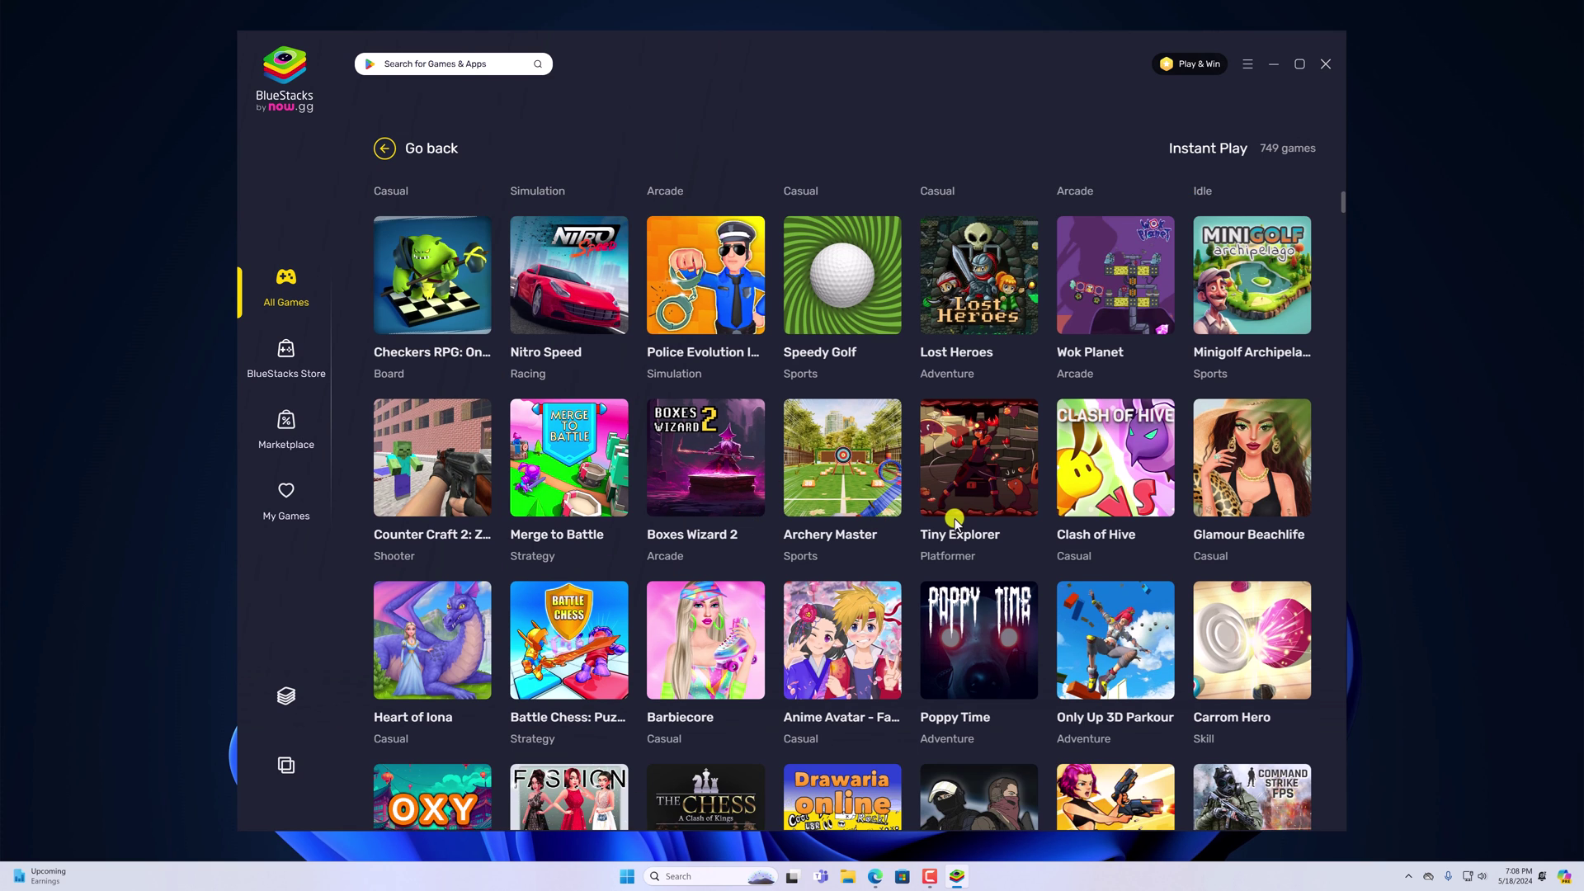
pyautogui.scroll(-3, 954, 519)
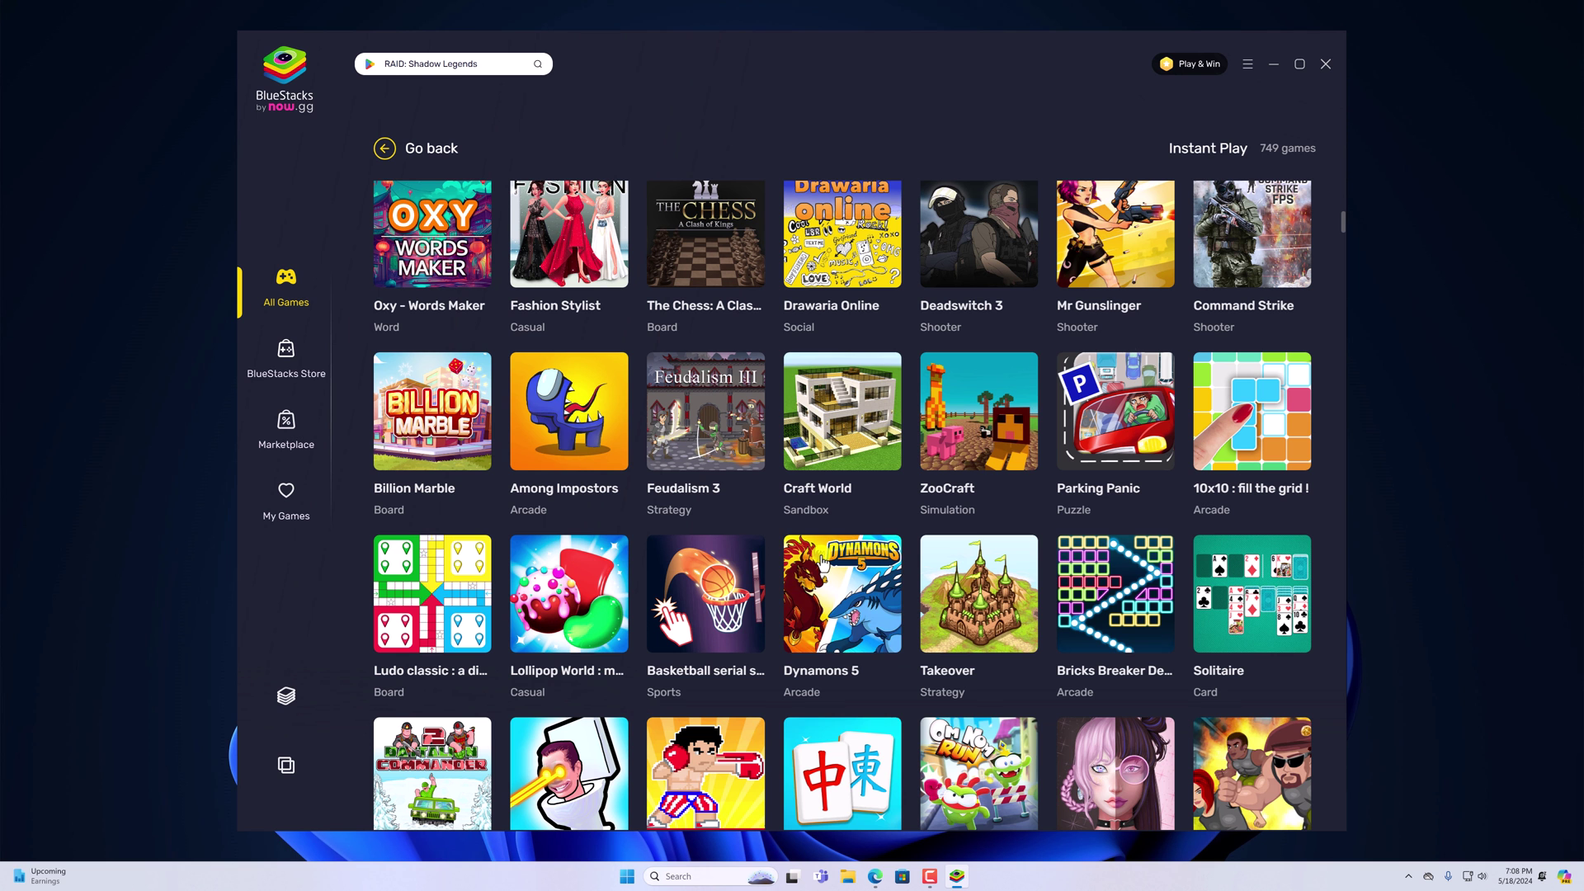
# View the Dynamons 5 instant-play page, then go back to All Games.
pyautogui.click(817, 587)
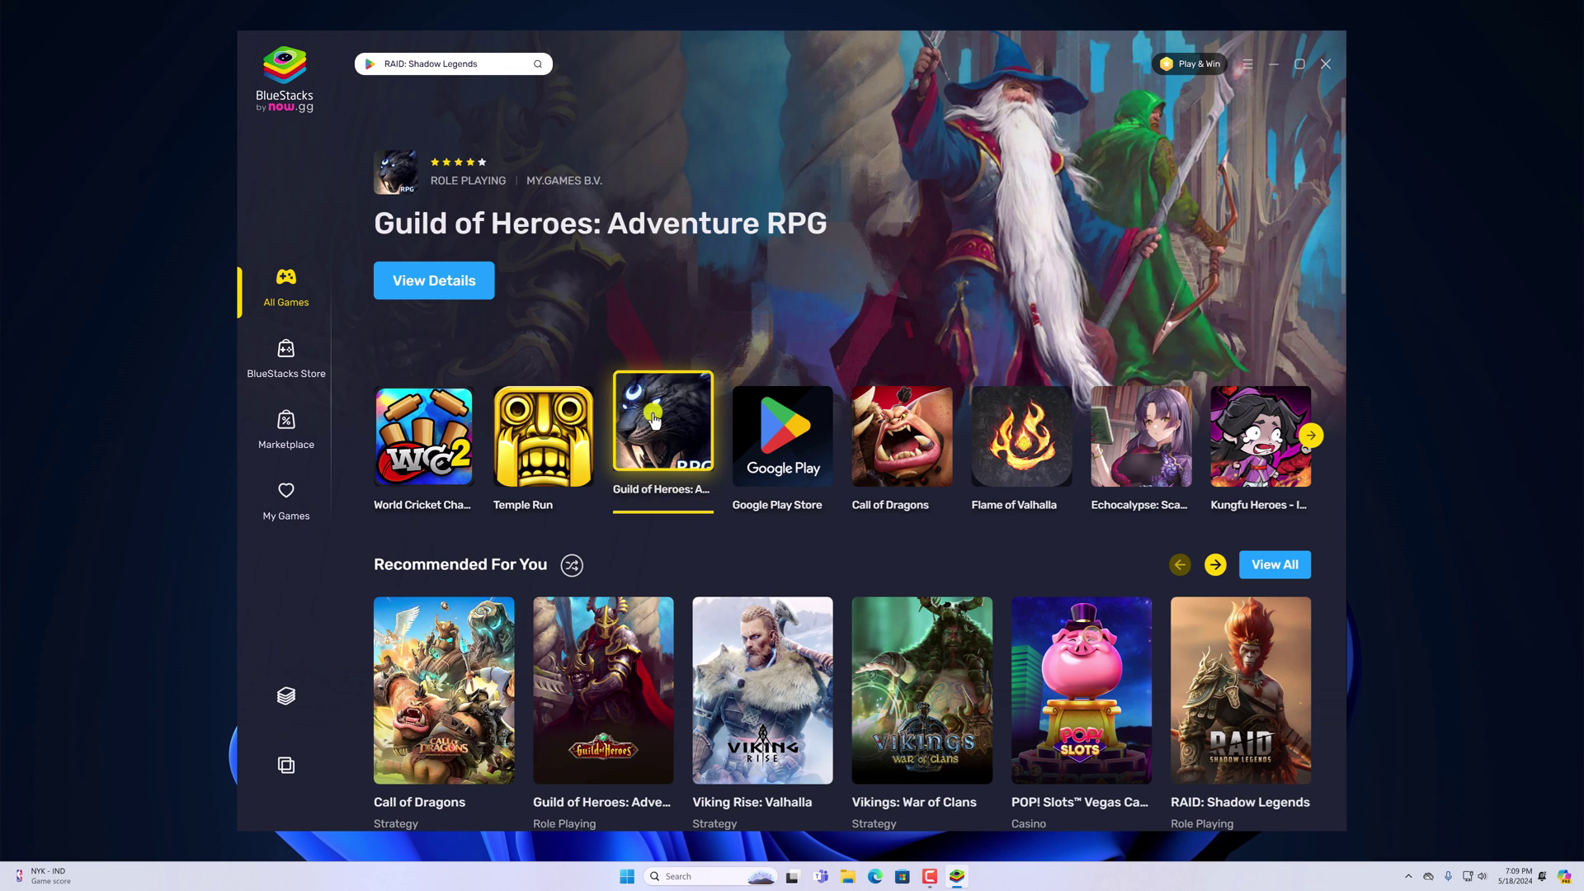
pyautogui.scroll(-4, 816, 409)
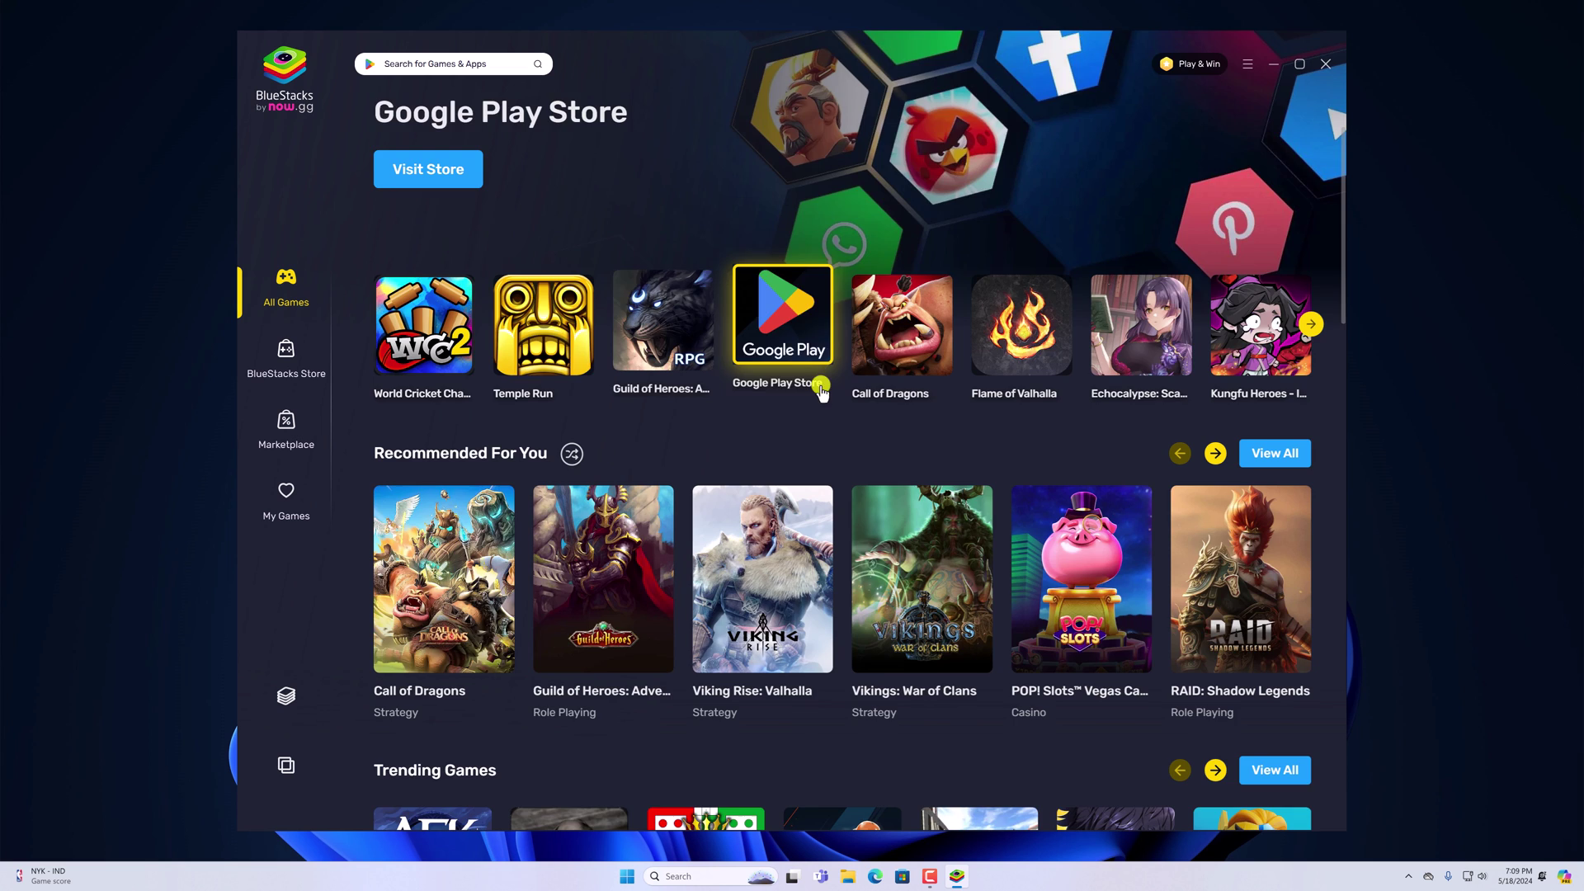
pyautogui.scroll(-2, 855, 486)
pyautogui.scroll(1, 854, 496)
pyautogui.scroll(3, 854, 520)
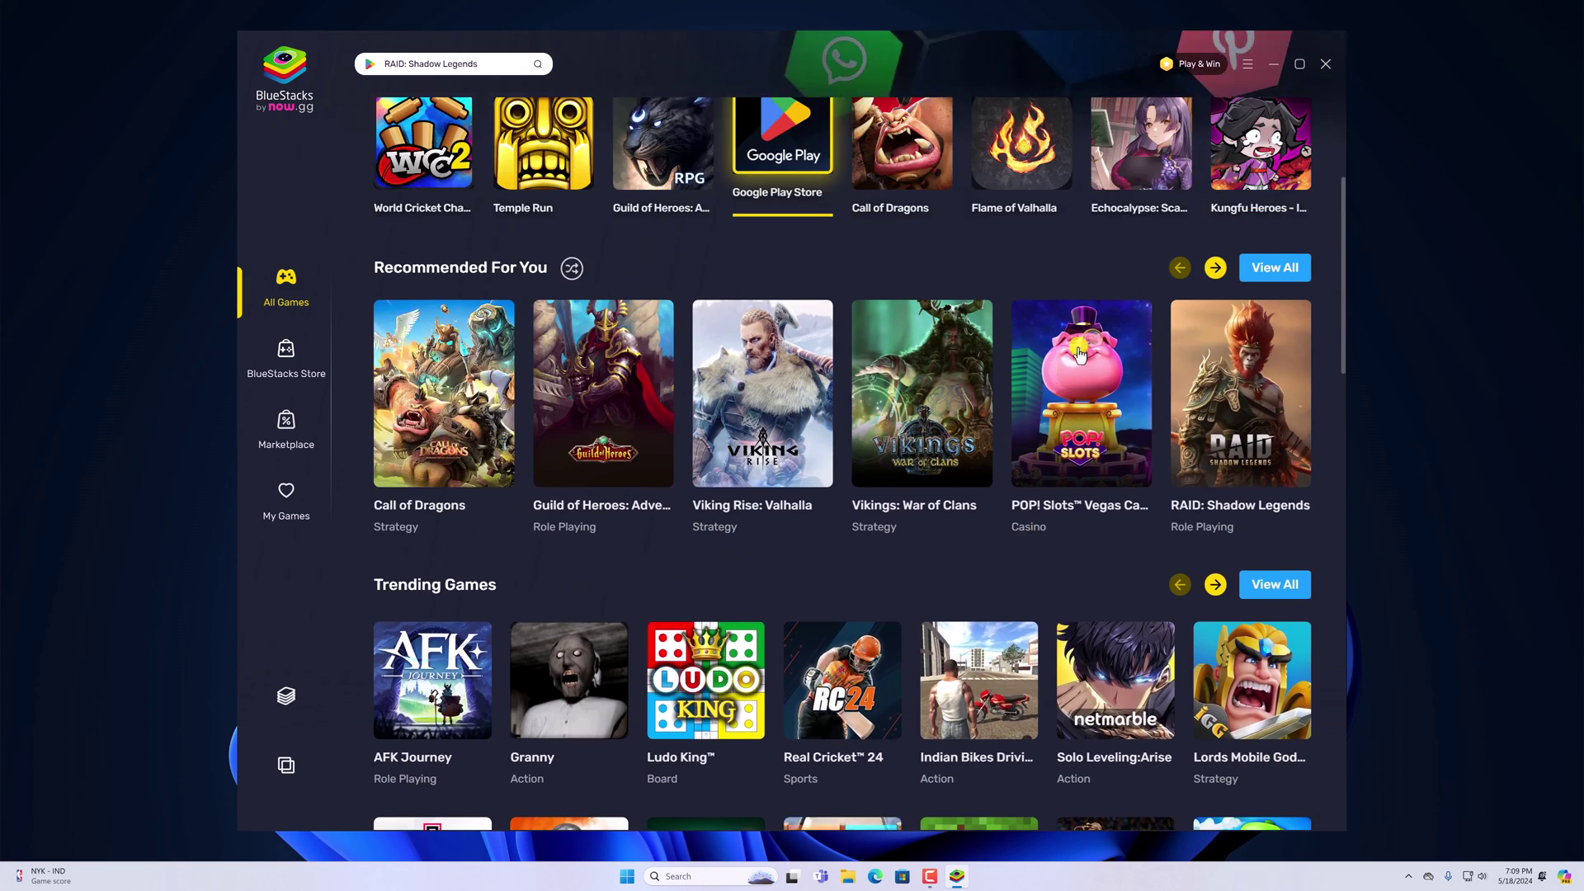
pyautogui.scroll(3, 991, 408)
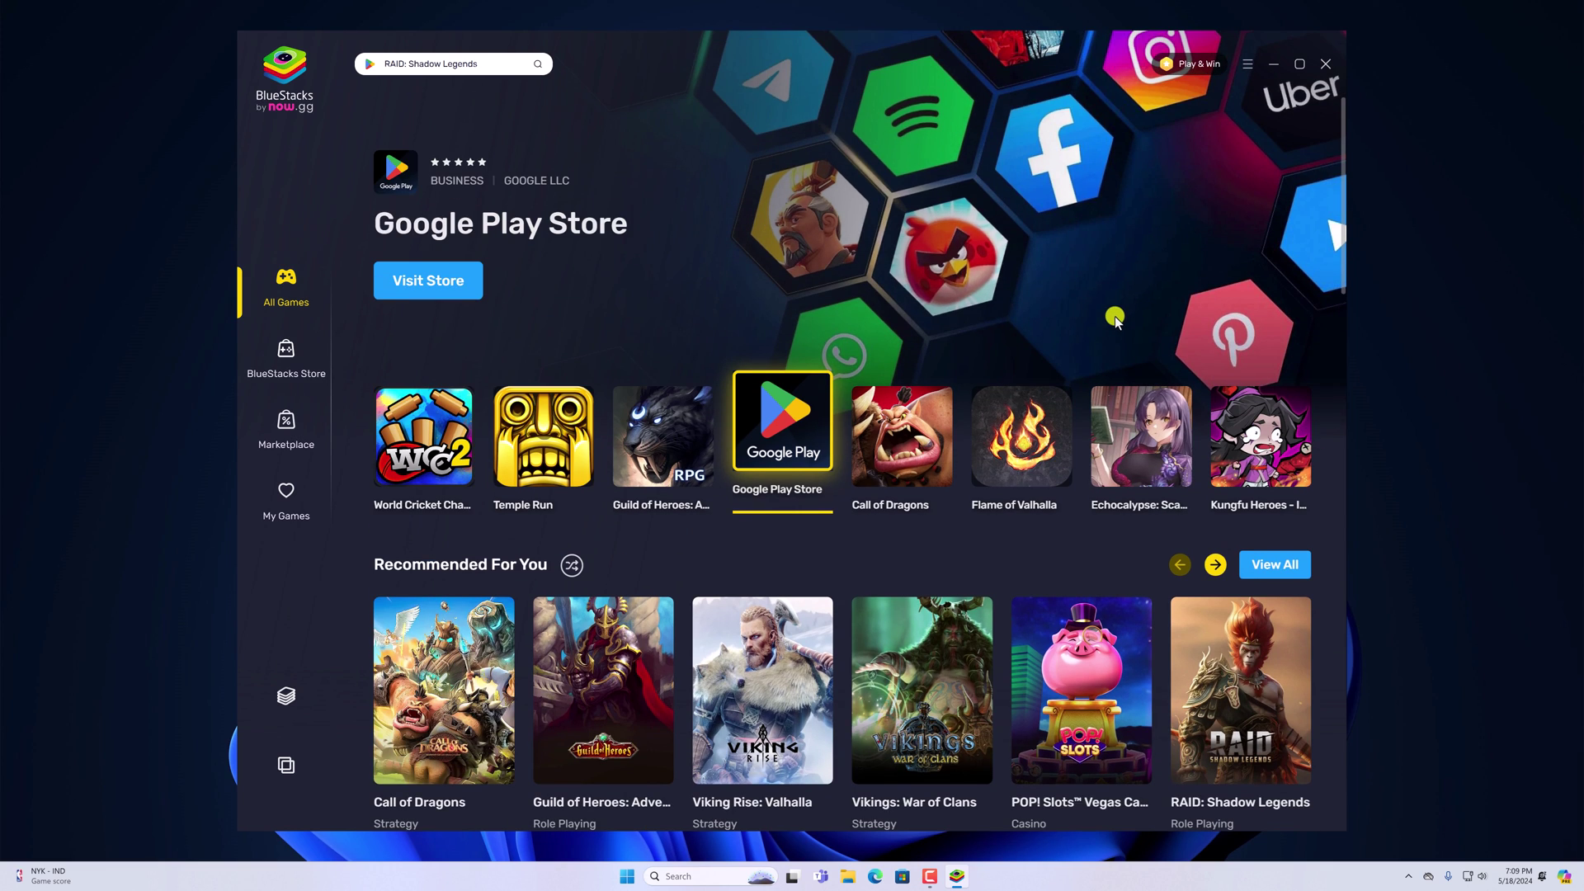
# Close the BlueStacks 10 window to reveal the bare Windows 11 desktop.
pyautogui.click(1327, 65)
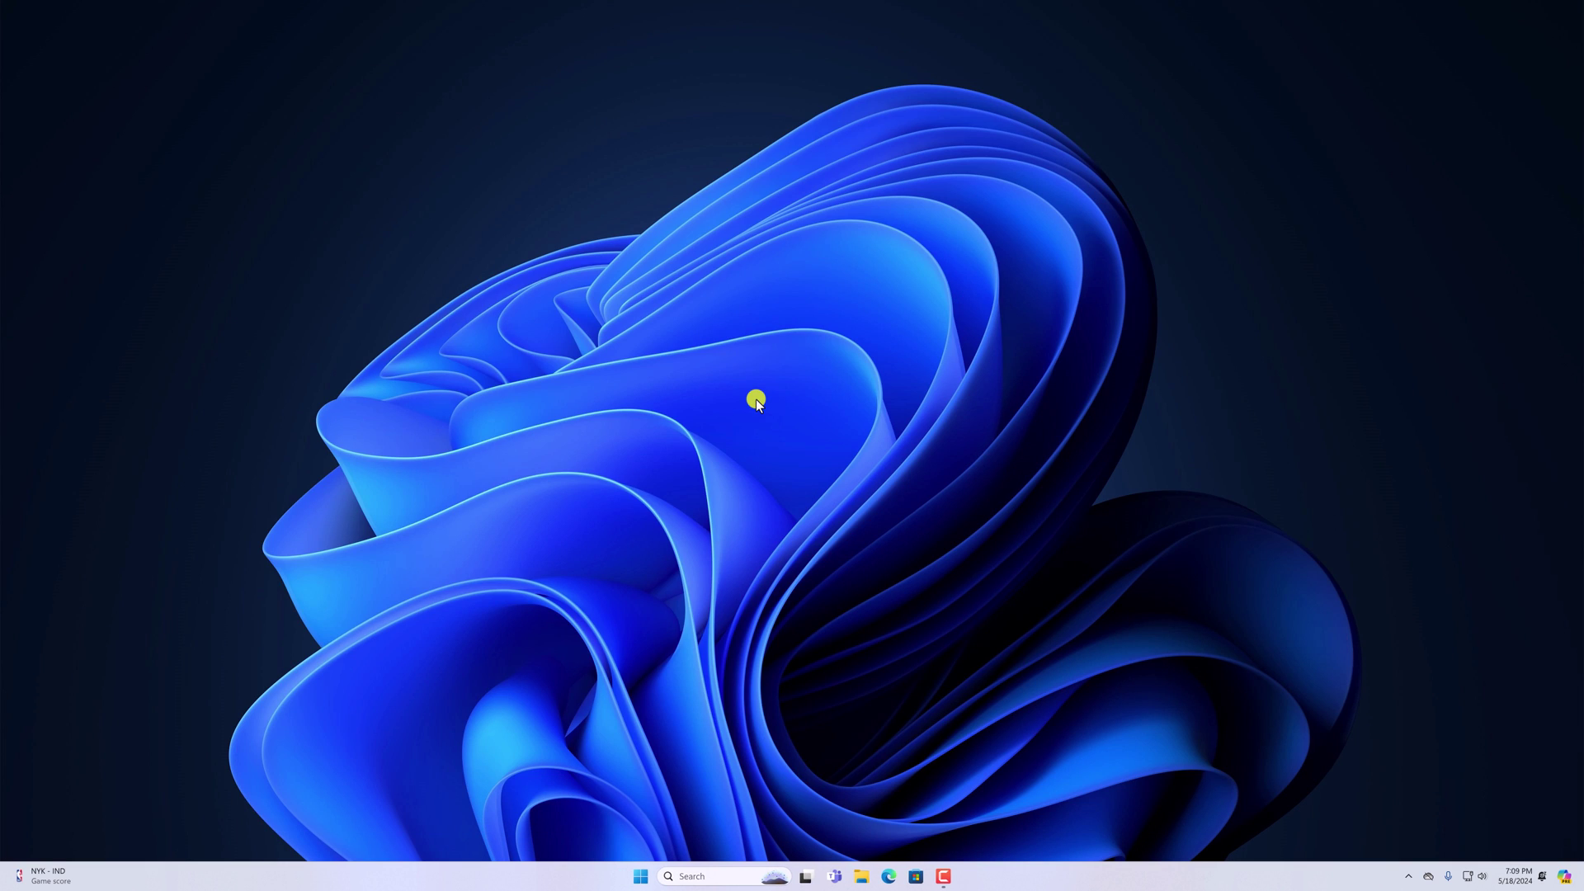